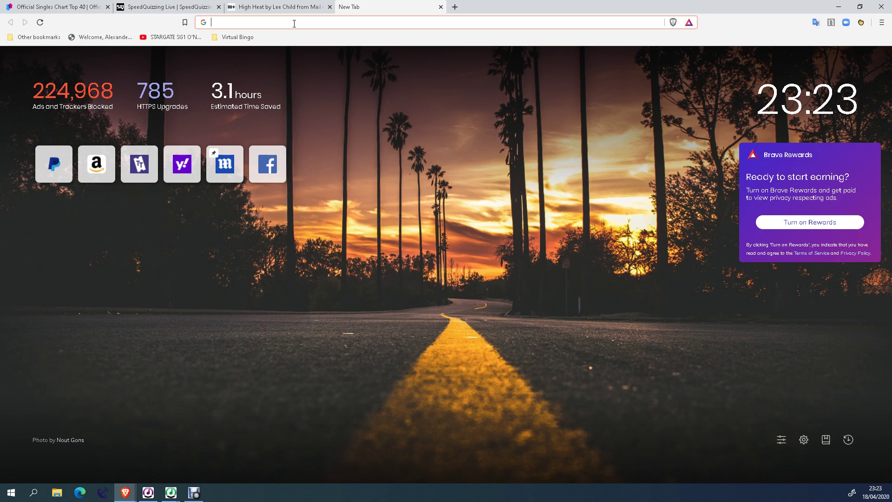
Load the AJK Radio login page at ajkradio.myriadanywhere.com in Brave from the 'ajk' autocomplete
text(ajkradio.myriadanywhere.com)
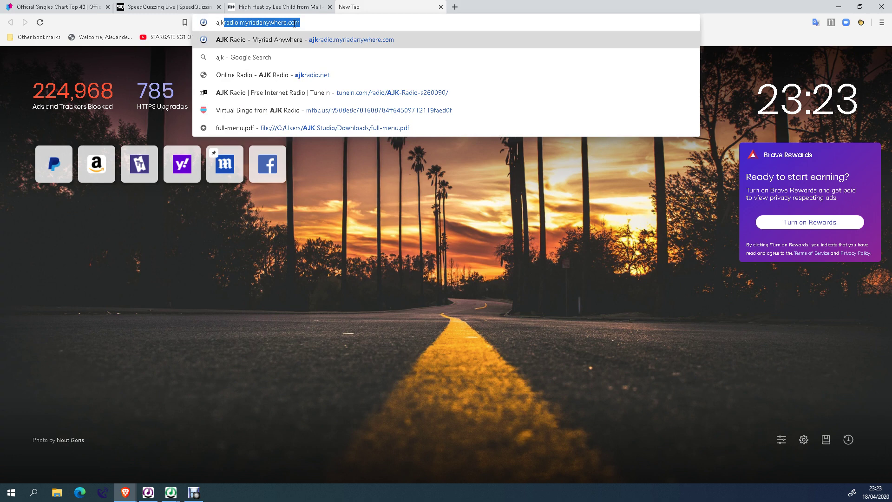
key(Right)
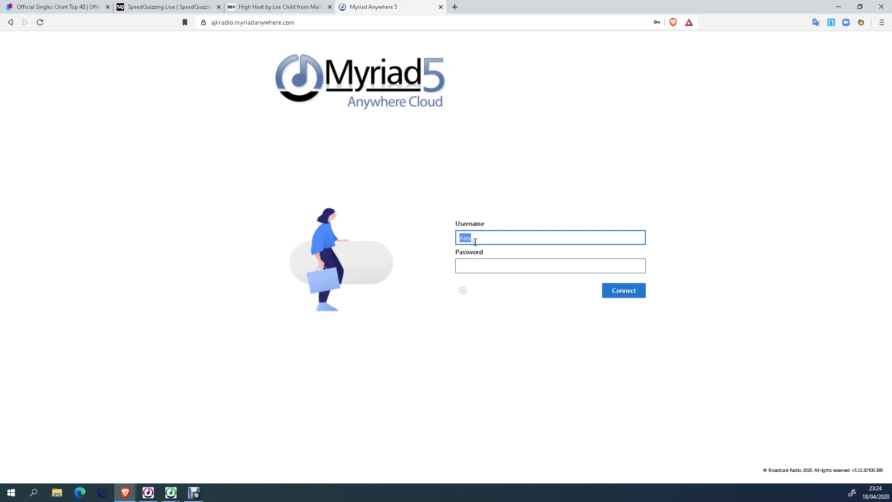
Sign in to Myriad Anywhere with the browser's saved station login and connect
click(538, 266)
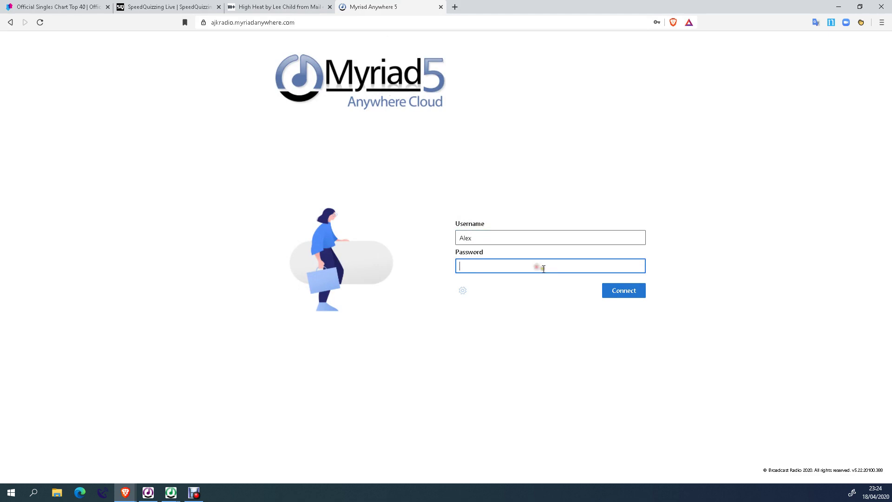
click(556, 266)
click(536, 288)
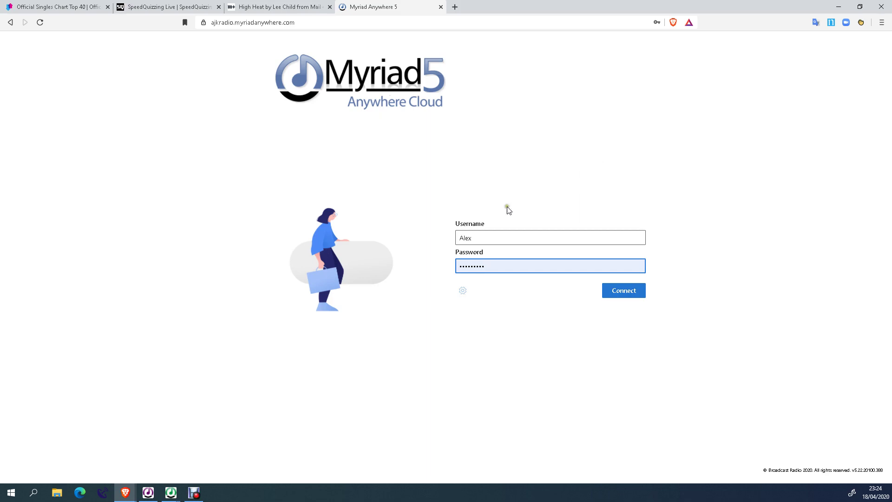
click(641, 294)
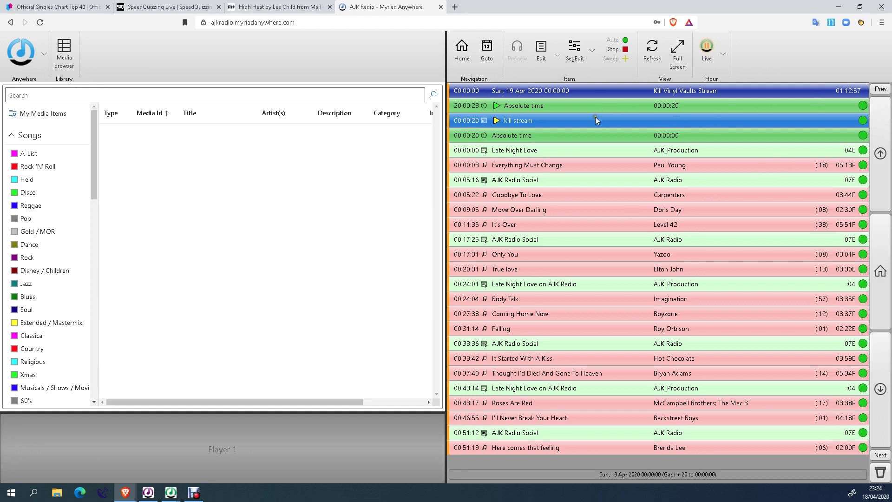
Scroll back through the Sun 19 Apr 2020 log to the songs between 01:00 and 02:00
scroll(595, 116, up, 2)
scroll(595, 116, up, 5)
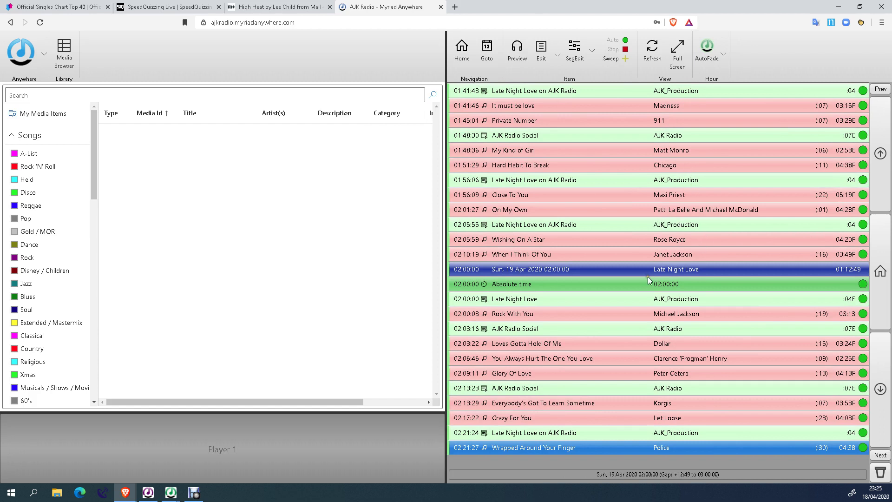
key(Up)
key(Up)
key(Up)
key(Up)
key(Up)
key(Up)
key(Up)
key(Up)
key(Up)
key(Up)
key(Up)
key(Up)
key(Up)
key(Up)
key(Up)
key(Up)
key(Up)
key(Up)
key(Up)
key(Up)
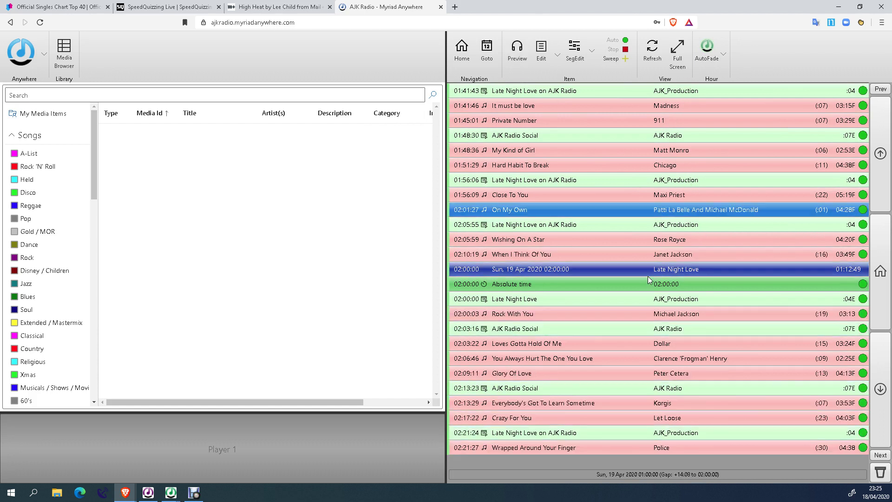
key(Up)
key(Up)
key(Up)
key(Up)
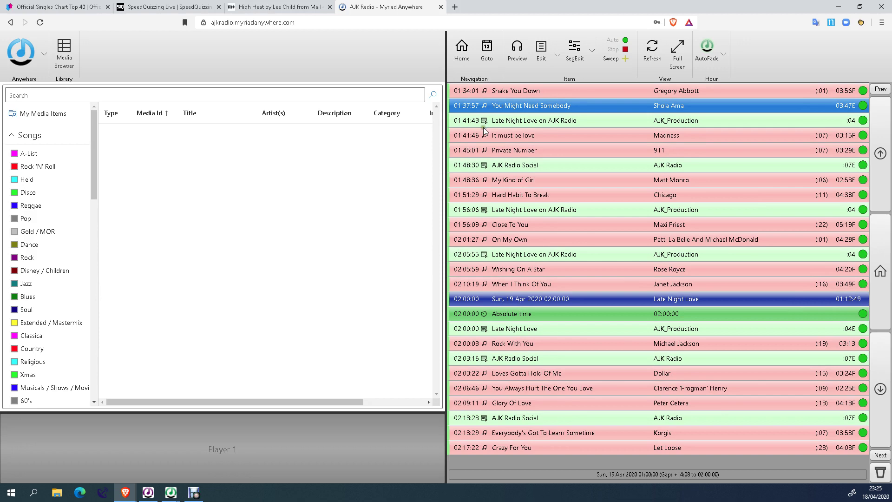
Jump the log to Monday 20 April 2020 at 14:00 with the Goto date and time chooser
click(489, 60)
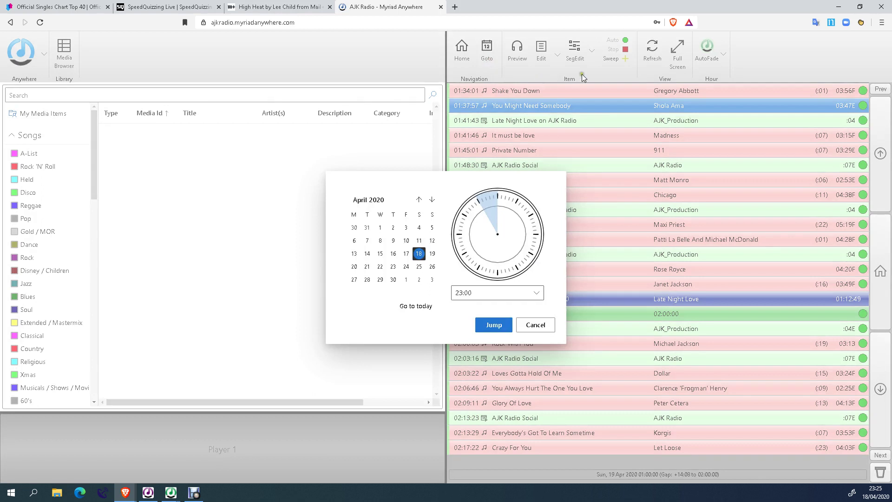
click(353, 269)
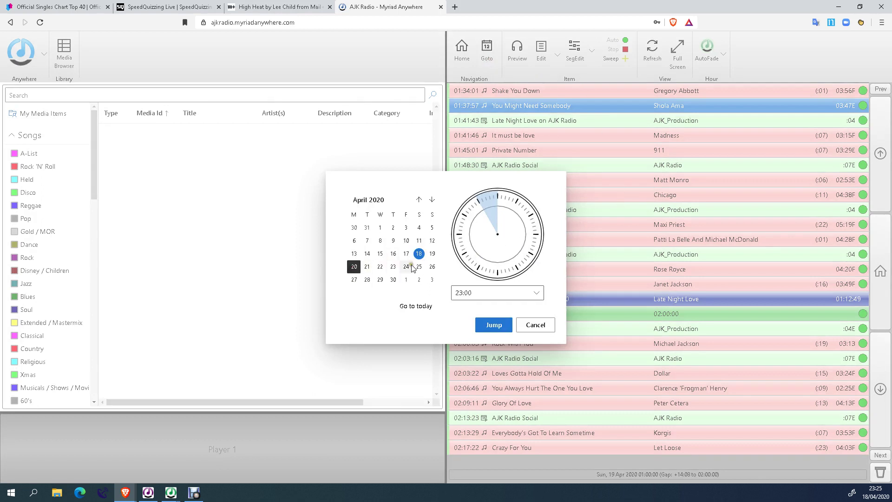
click(520, 215)
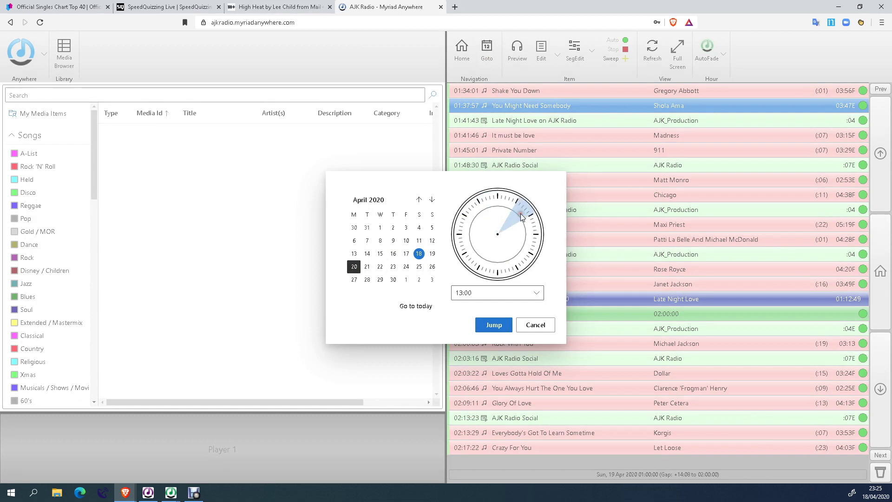
click(536, 232)
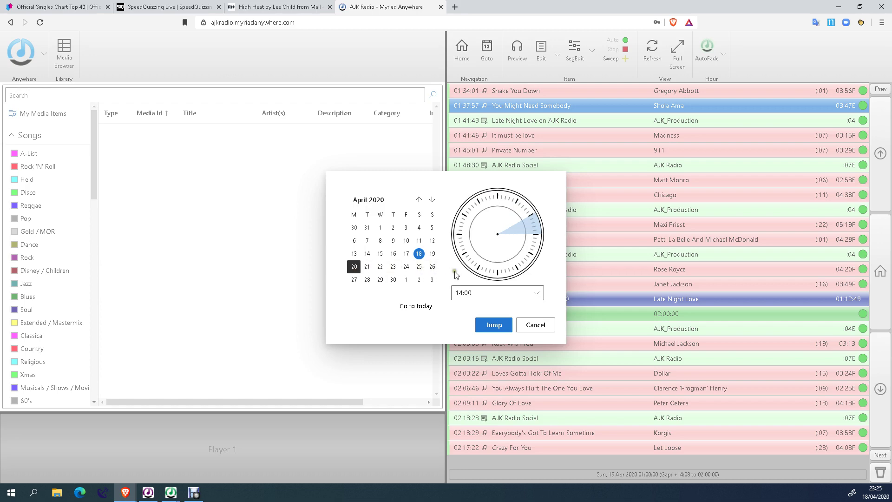
click(494, 325)
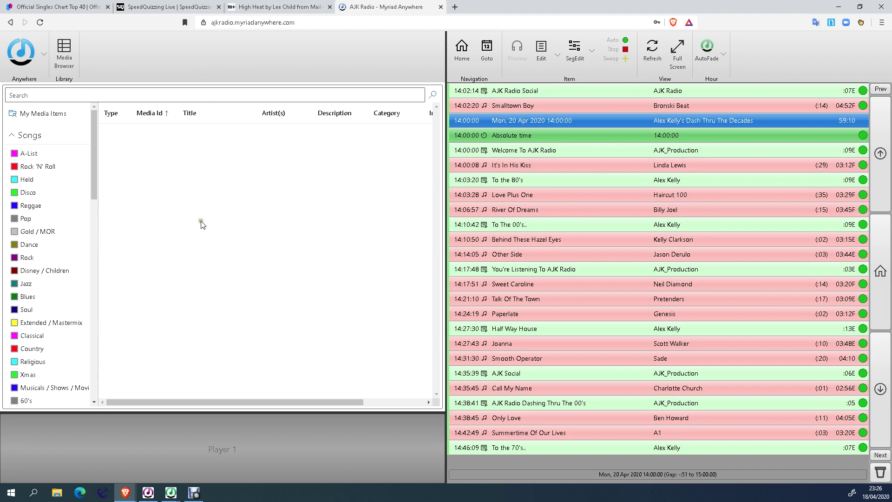
Select It's In His Kiss, the song after Welcome To AJK Radio at 14:00:08
scroll(39, 216, down, 5)
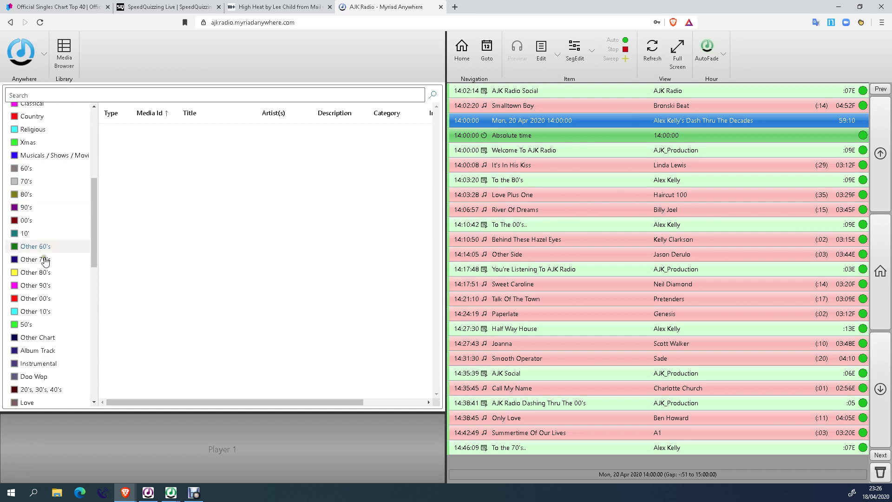
scroll(27, 284, up, 5)
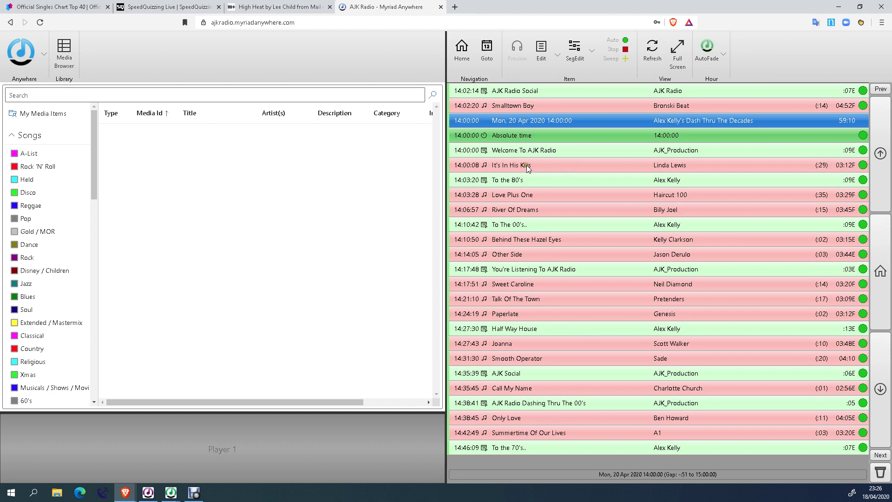
click(509, 166)
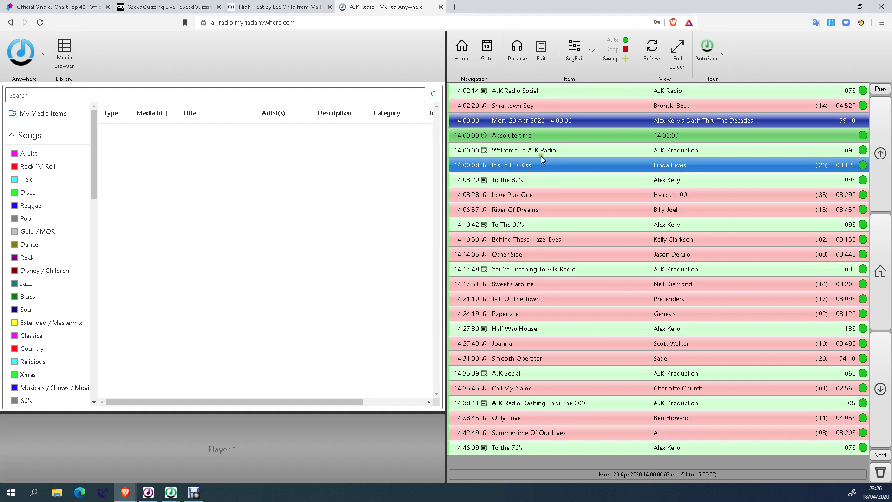
Open SegEdit for the Welcome To AJK Radio into It's In His Kiss transition
click(575, 58)
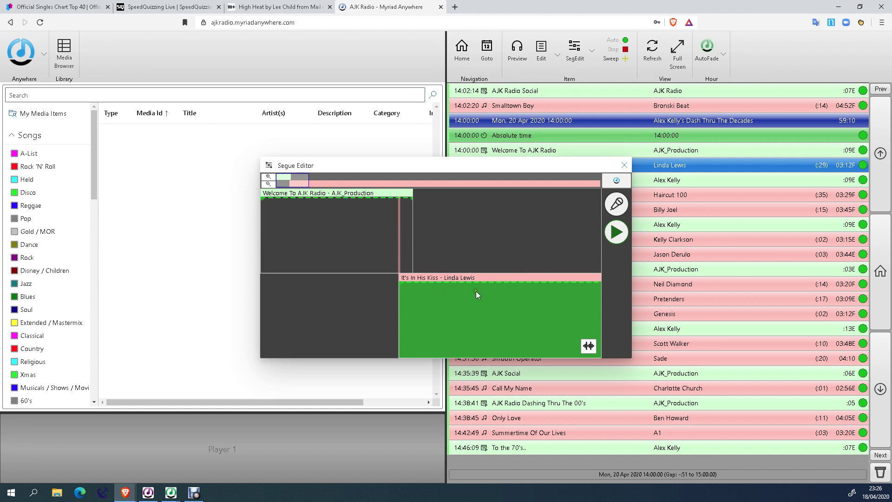
Record a 19-second voice link between Welcome To AJK Radio and It's In His Kiss
click(616, 206)
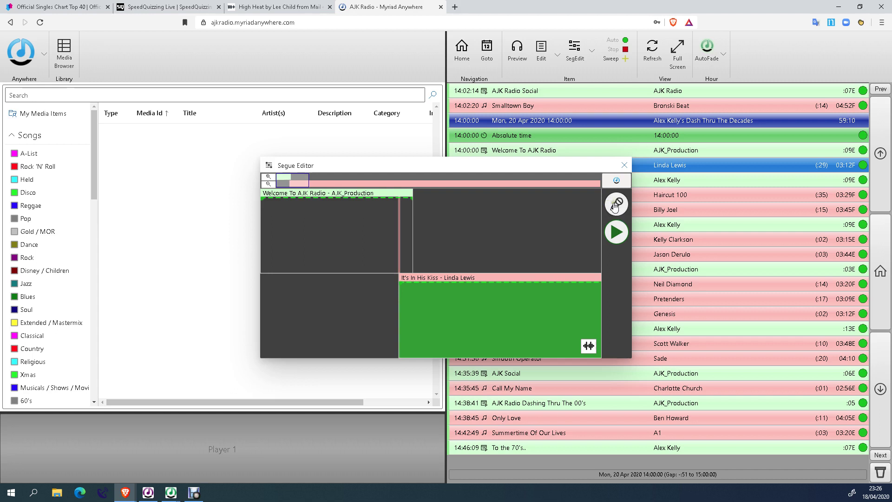
click(615, 206)
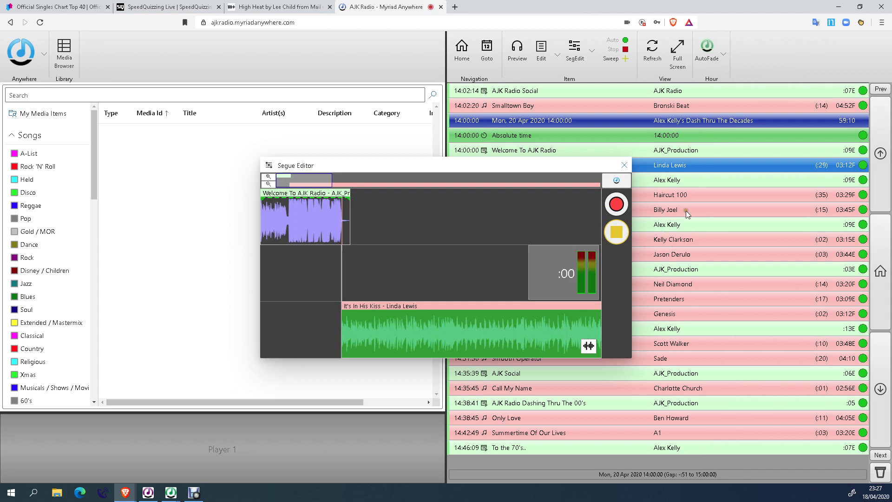
click(614, 205)
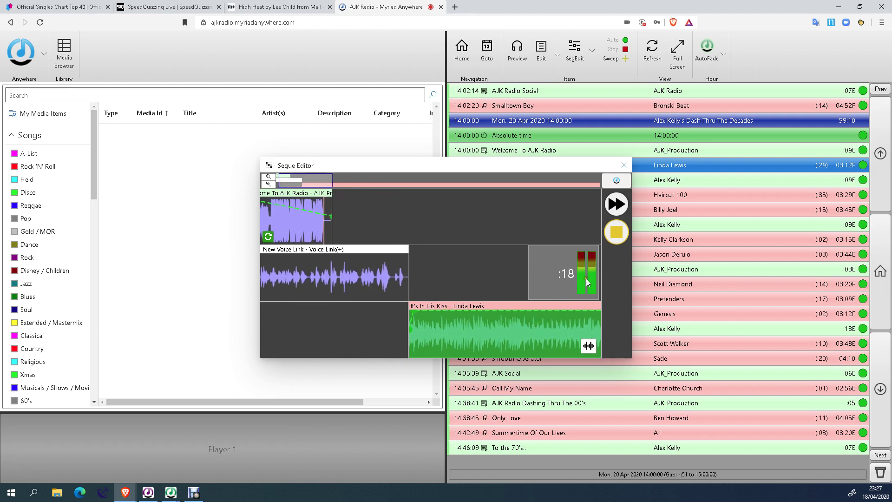
click(617, 232)
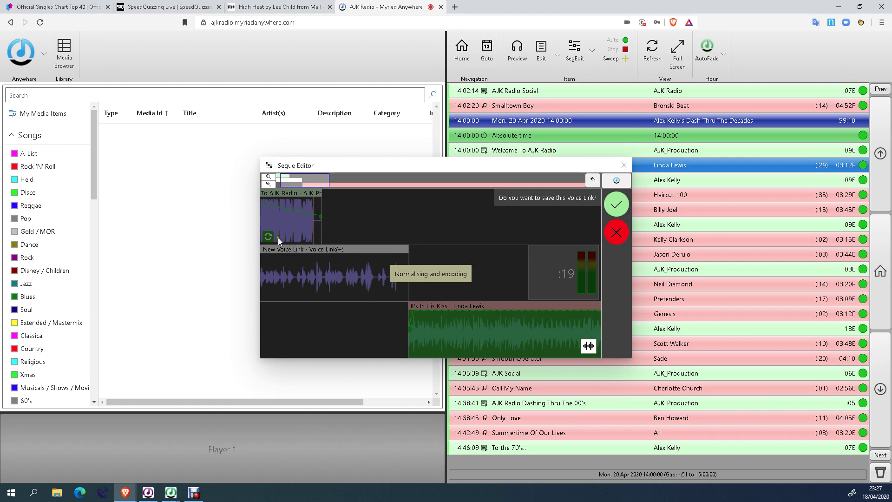
Keep the recording, start It's In His Kiss earlier under the voice link and lower its volume
click(616, 207)
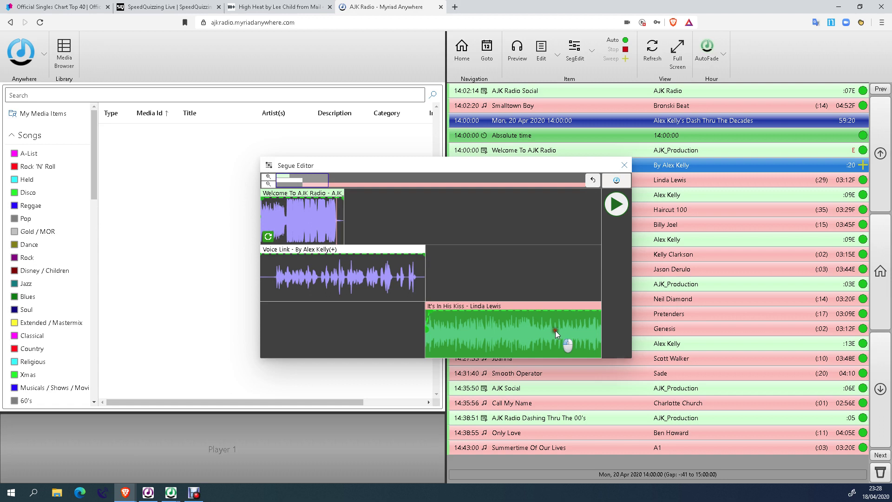
drag(556, 330, 422, 324)
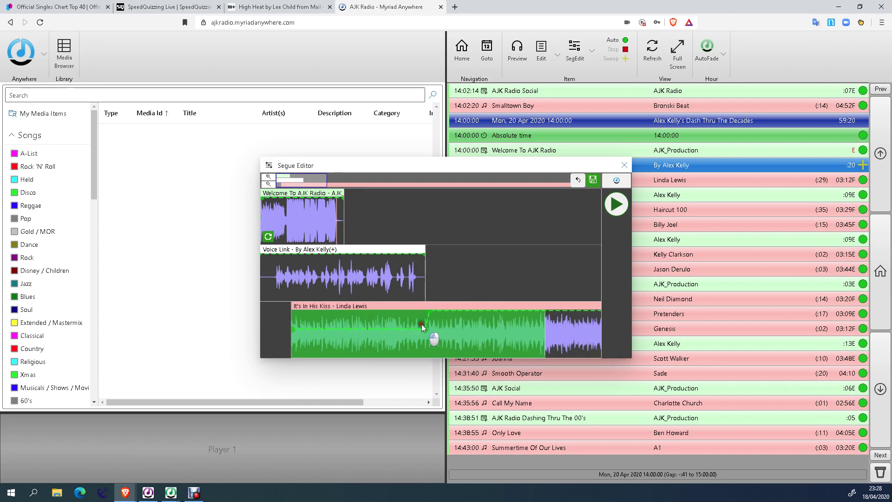
drag(422, 324, 403, 325)
key(space)
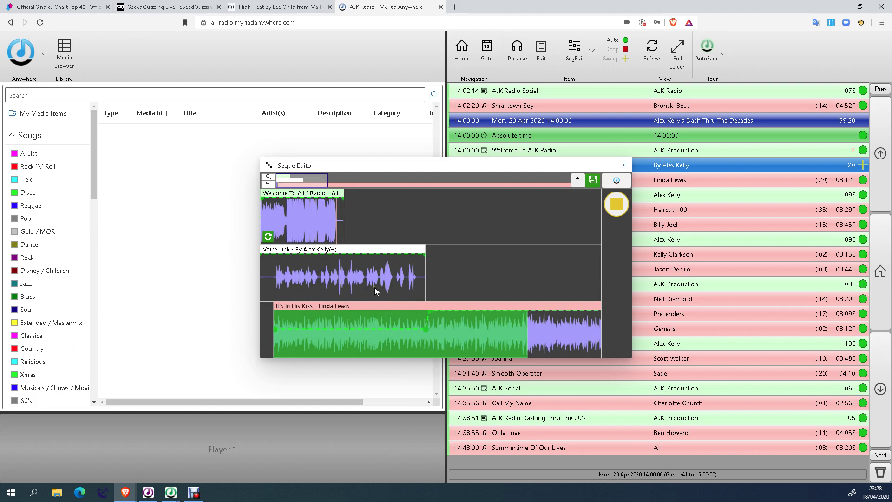
drag(342, 278, 402, 272)
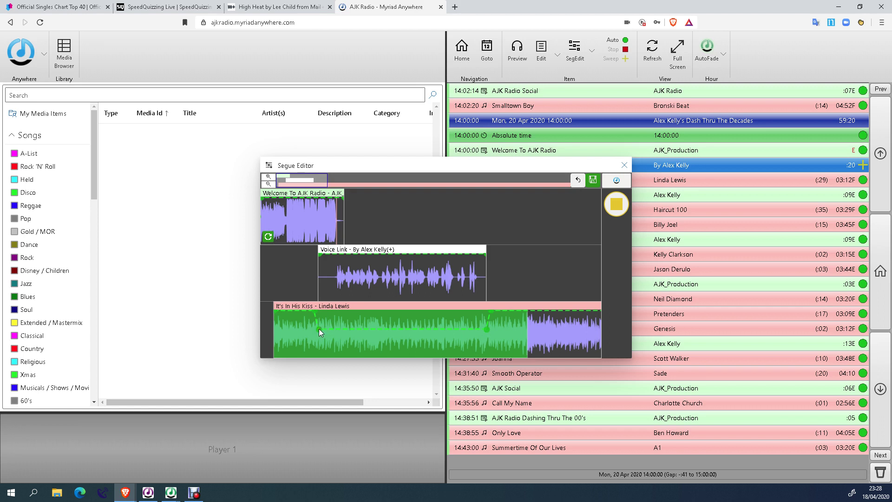
drag(318, 328, 317, 335)
click(599, 181)
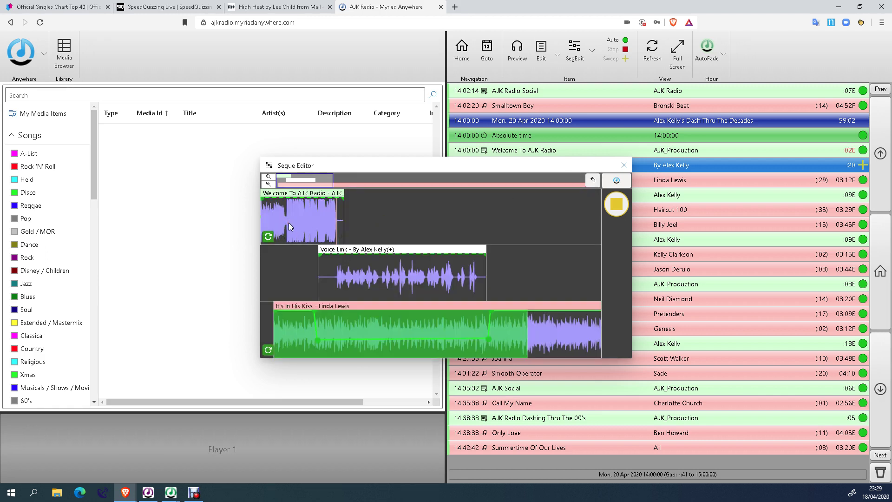
Fine-tune the voice link's timing over the song intro, previewing and saving the segue
drag(313, 262, 353, 279)
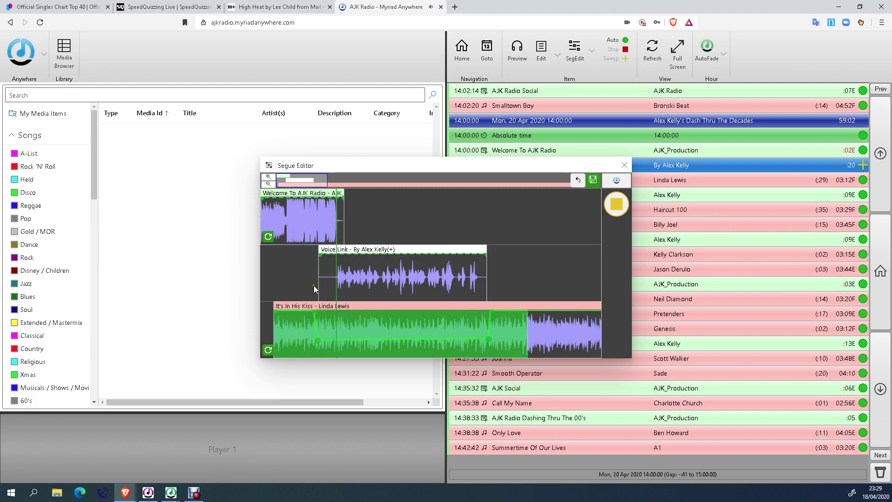
click(334, 276)
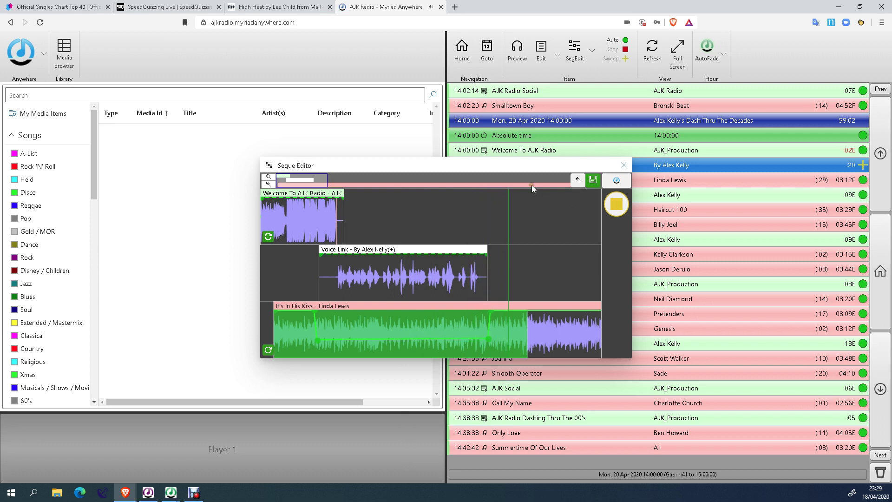
click(591, 184)
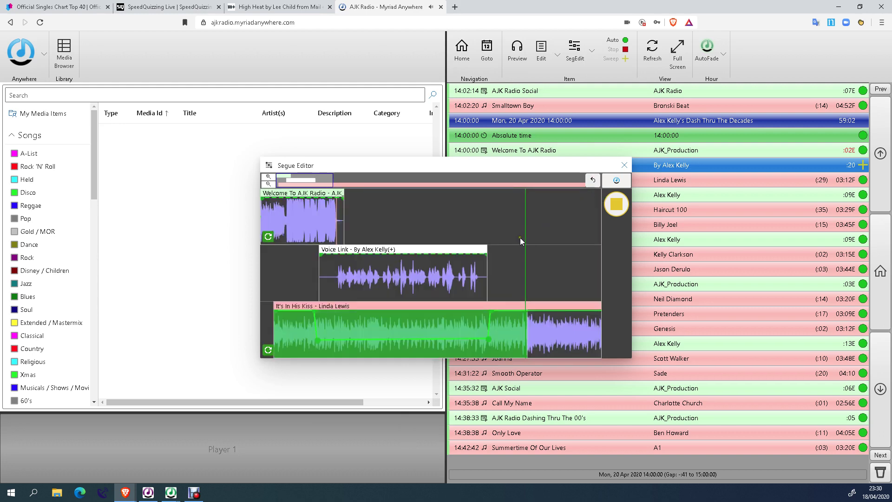
click(401, 275)
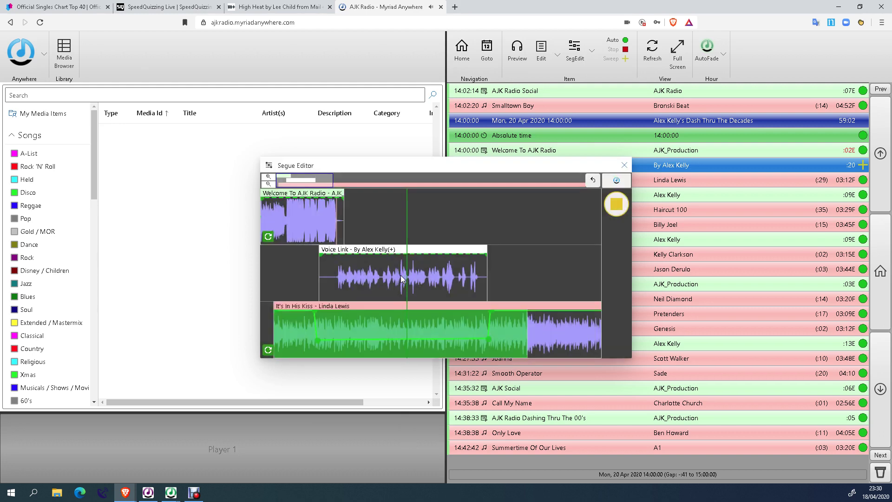
click(347, 278)
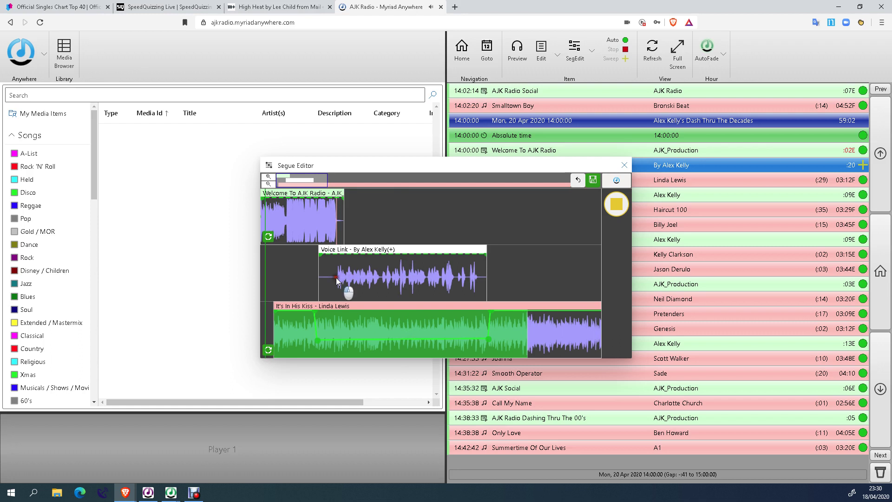
click(352, 280)
click(616, 205)
key(space)
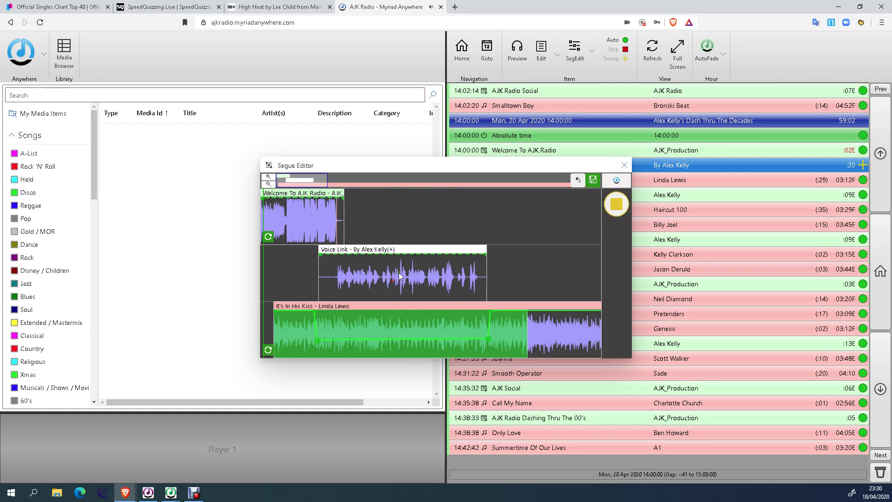
click(611, 207)
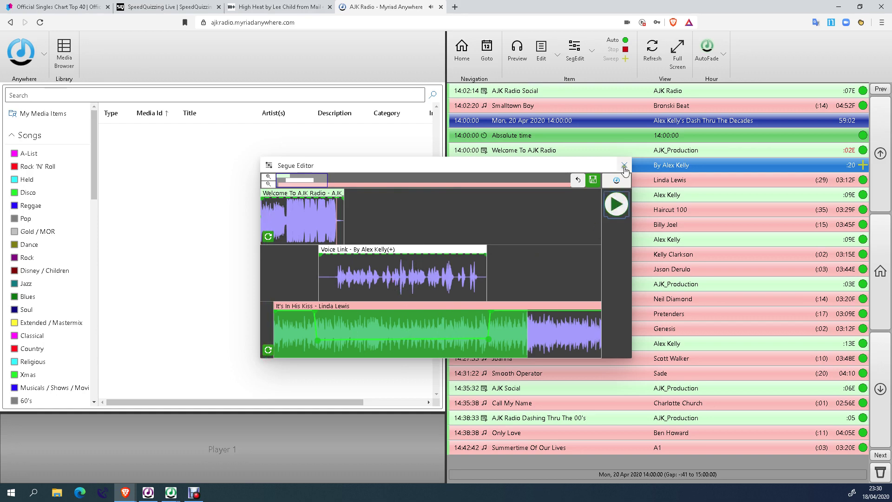
Close the Segue Editor saving changes, then audition the Voice Link in Player 1
click(625, 165)
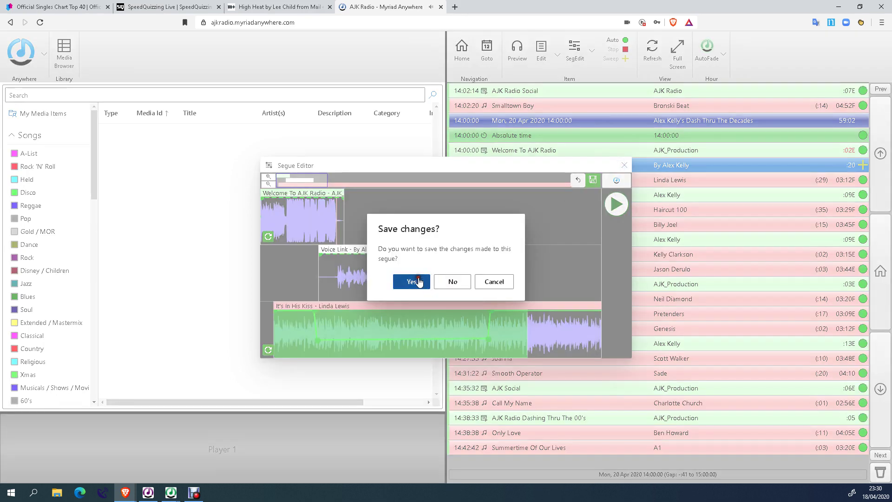
click(421, 281)
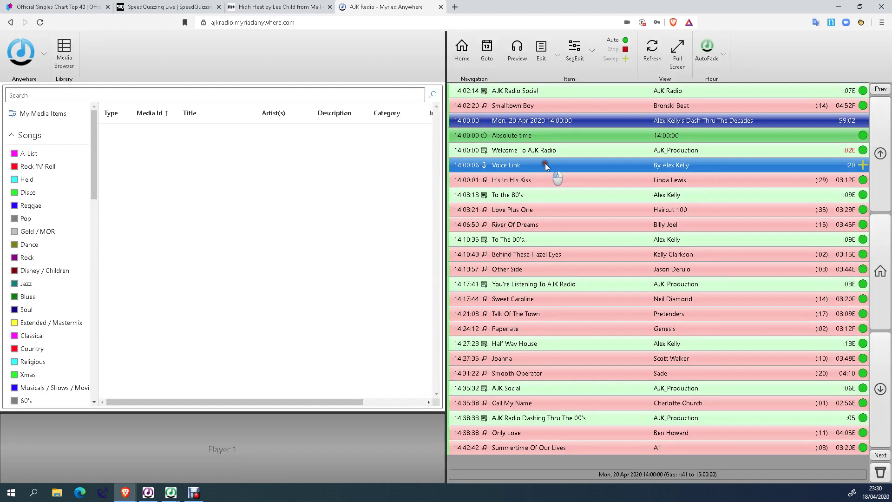
drag(546, 163, 209, 439)
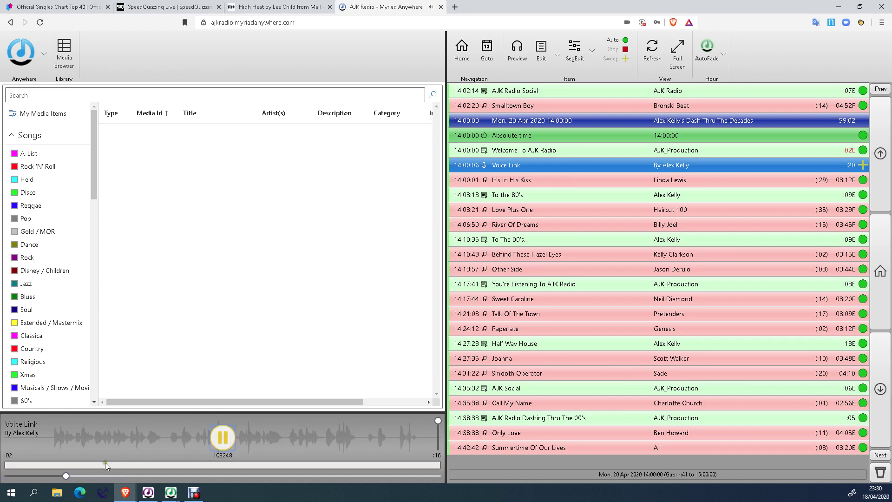
mouse_move(180, 497)
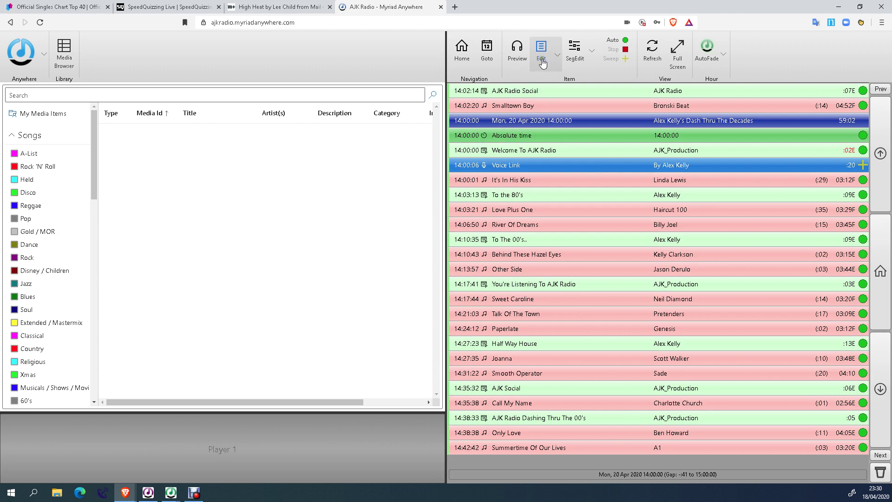
click(557, 62)
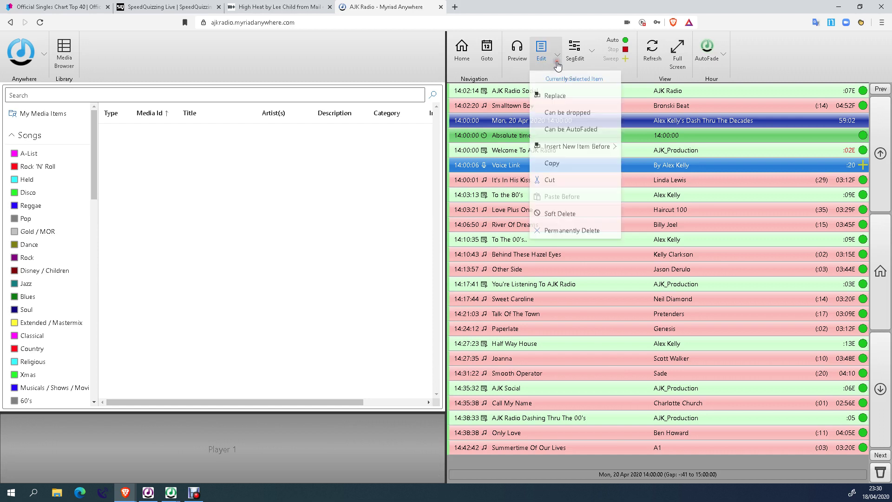
click(566, 232)
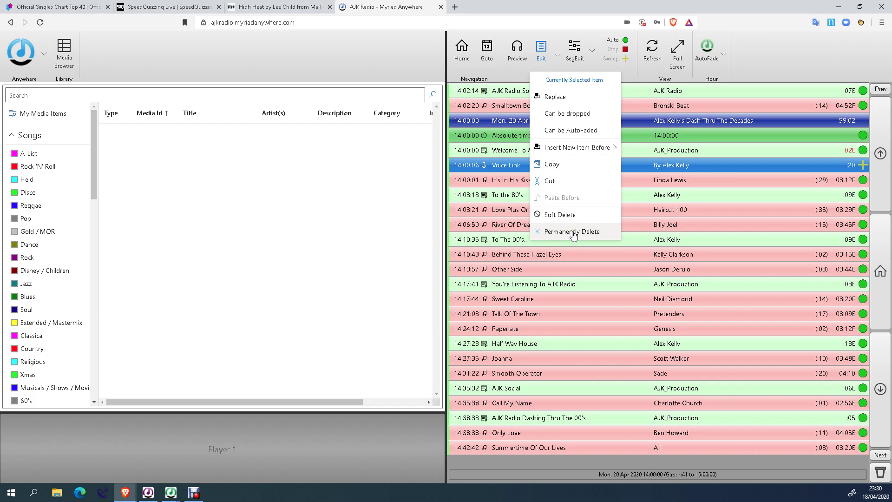
mouse_move(612, 149)
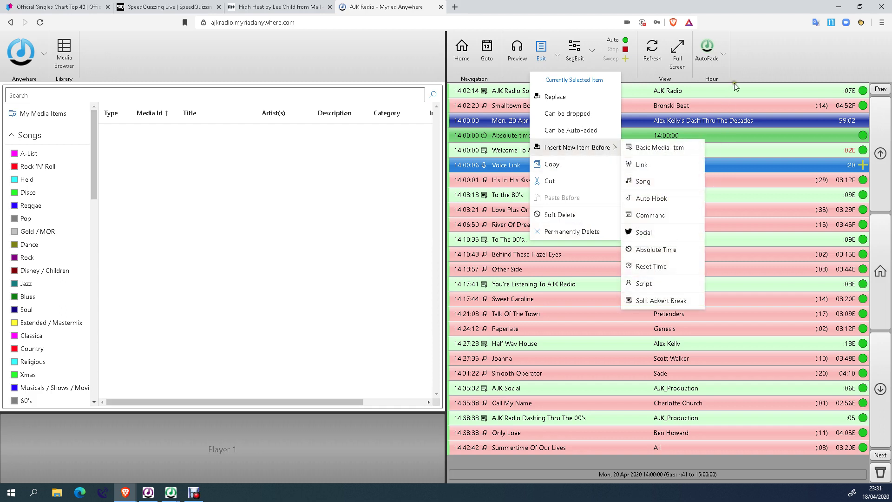
click(788, 60)
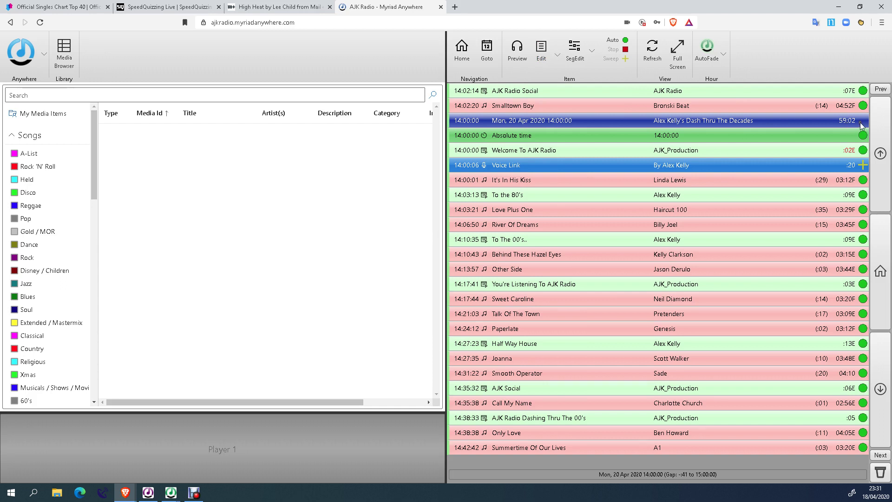
click(645, 297)
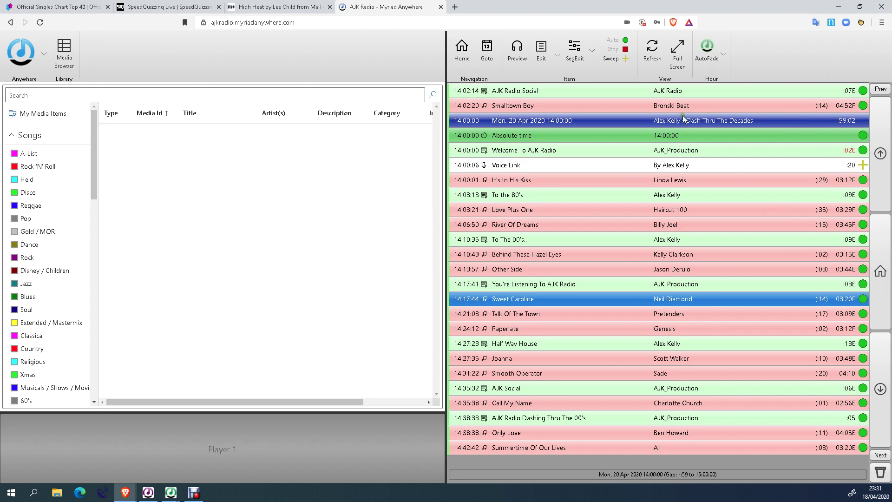
Drag St. Elmos Fire from the Rock category above Love Plus One, leaving a +03:02 overrun
click(547, 210)
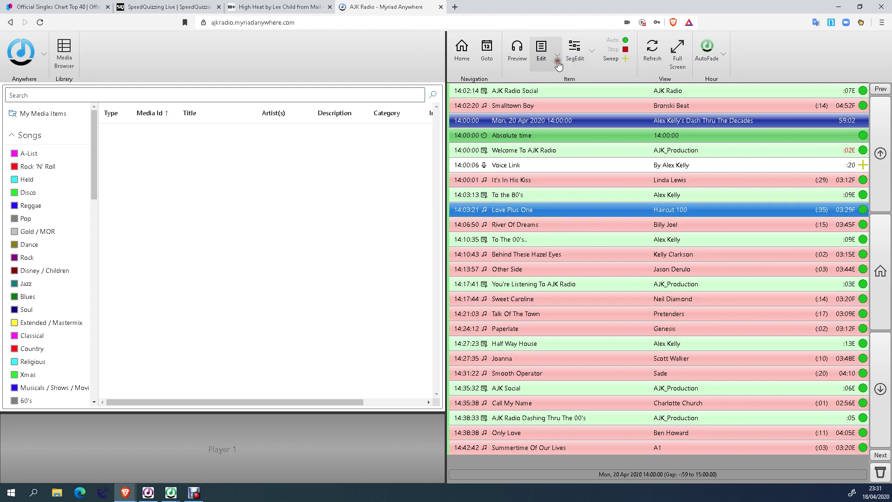
click(542, 48)
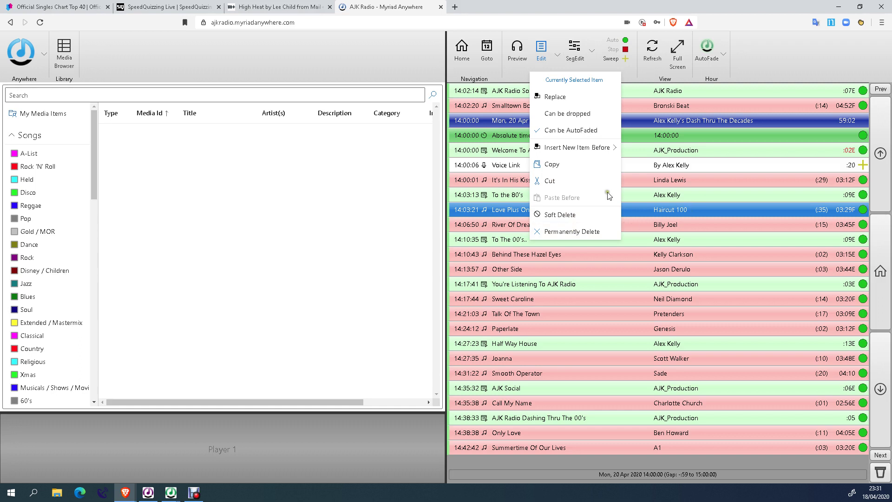
click(230, 259)
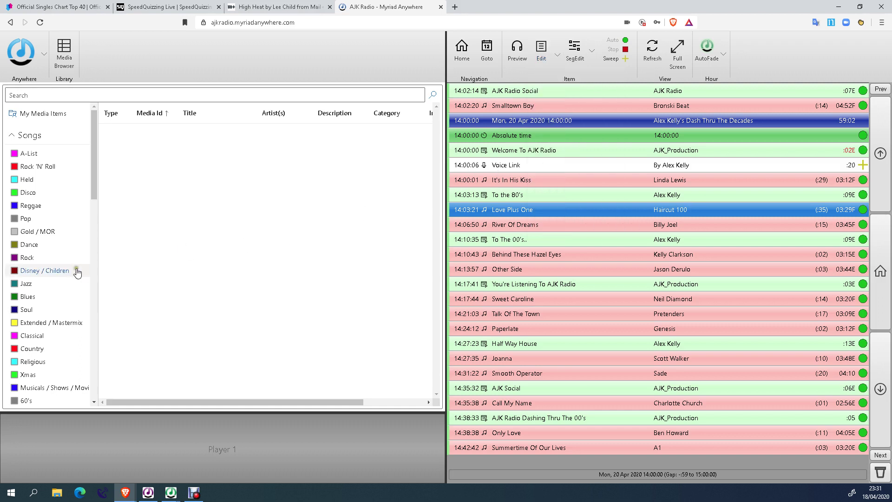
click(41, 259)
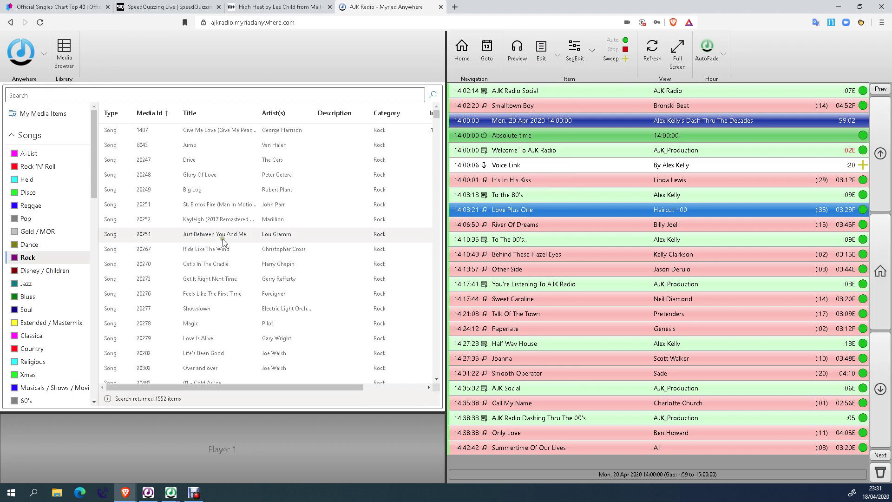
click(214, 206)
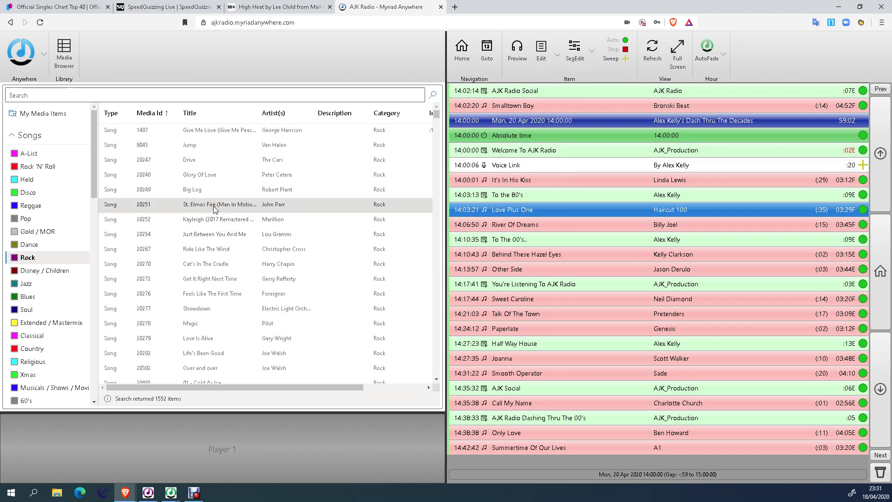
drag(214, 208, 589, 215)
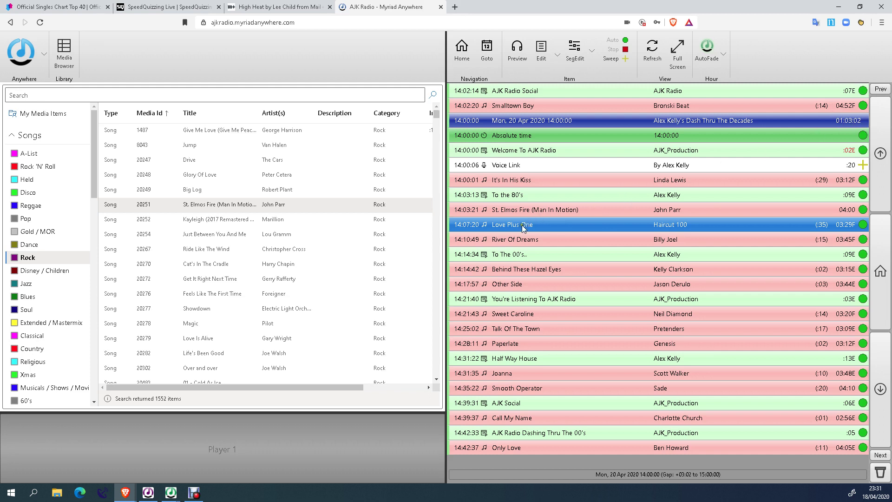
Delete Love Plus One from the 14:00 log so River Of Dreams follows St. Elmos Fire
click(554, 65)
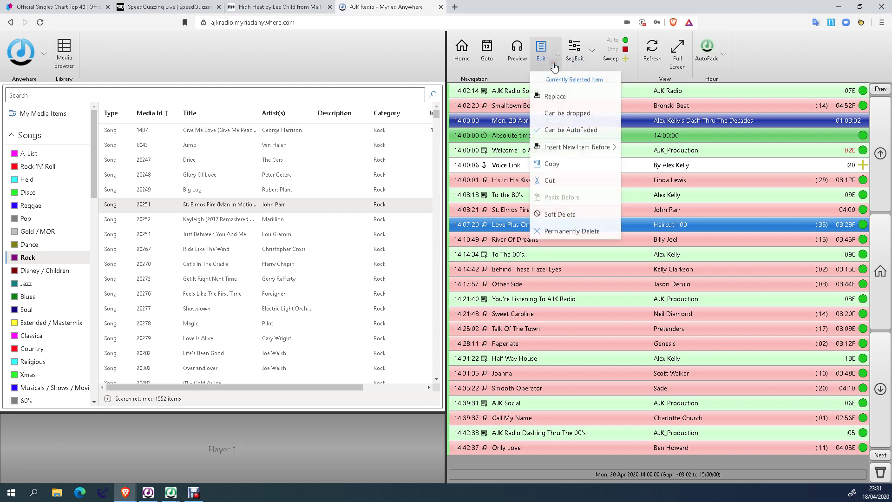
click(579, 232)
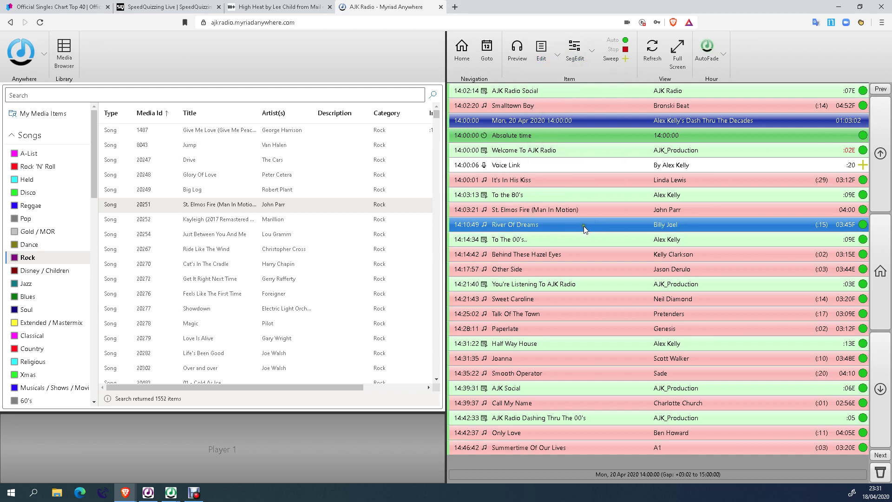